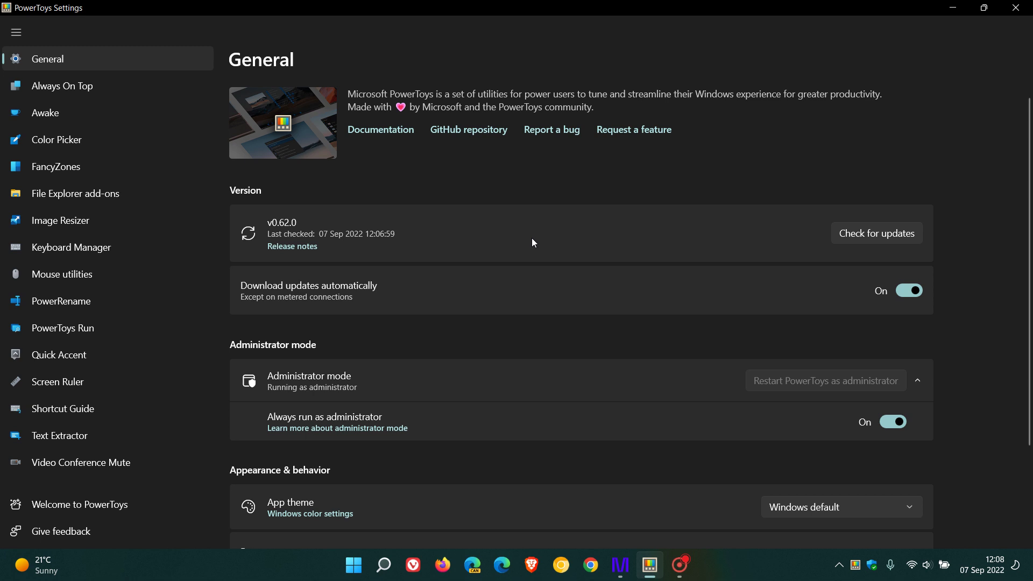
# Run an update check and confirm PowerToys v0.62.0 reports it is up to date
pyautogui.click(859, 240)
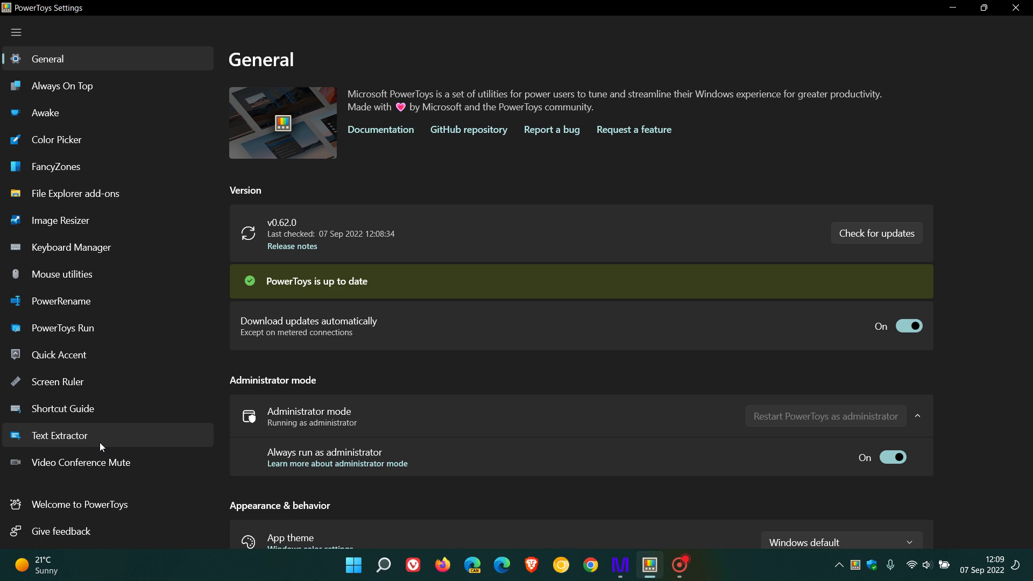
pyautogui.click(118, 329)
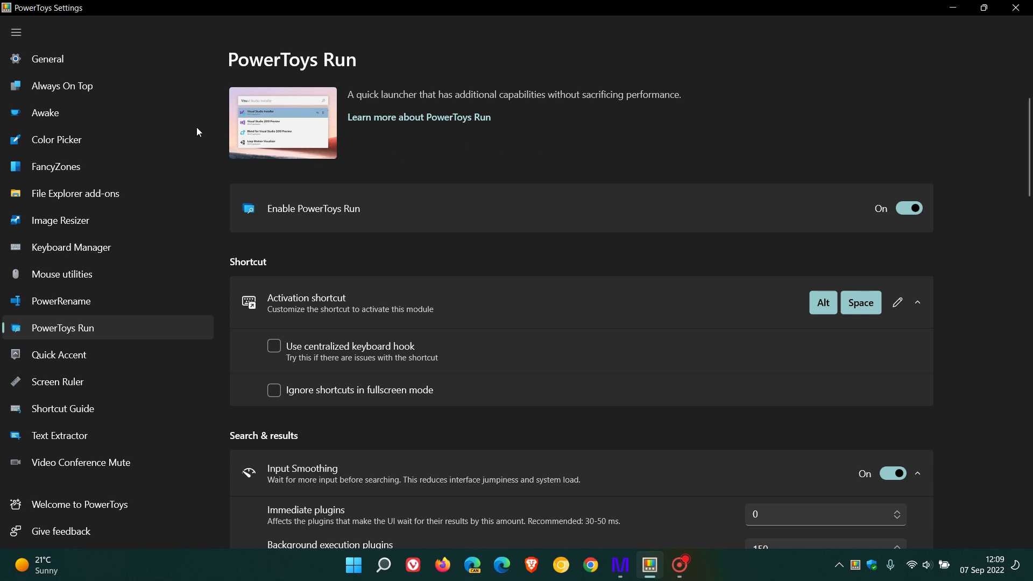
pyautogui.click(112, 60)
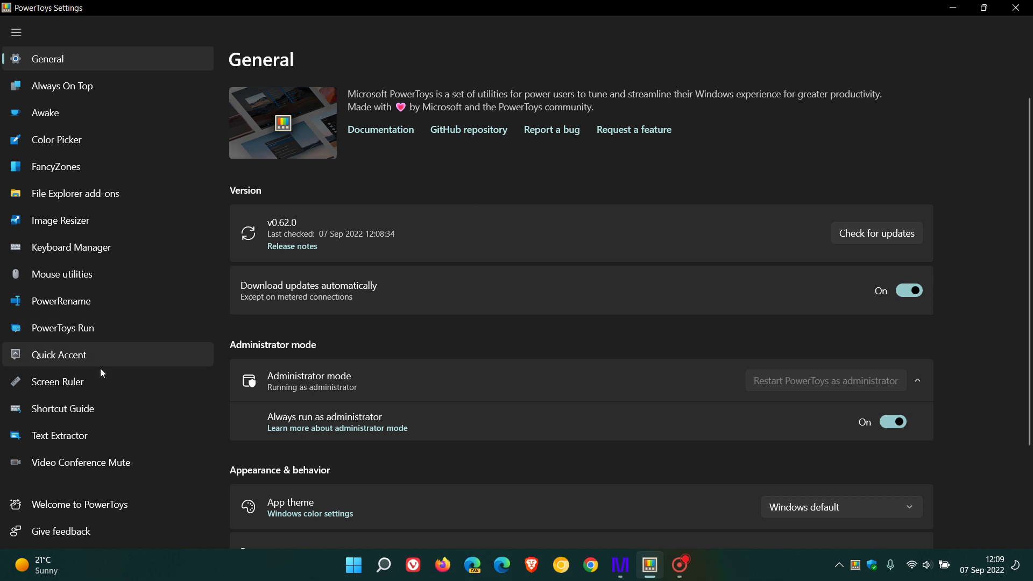
# Show the Screen Ruler settings page and scroll through its options and back up
pyautogui.click(98, 383)
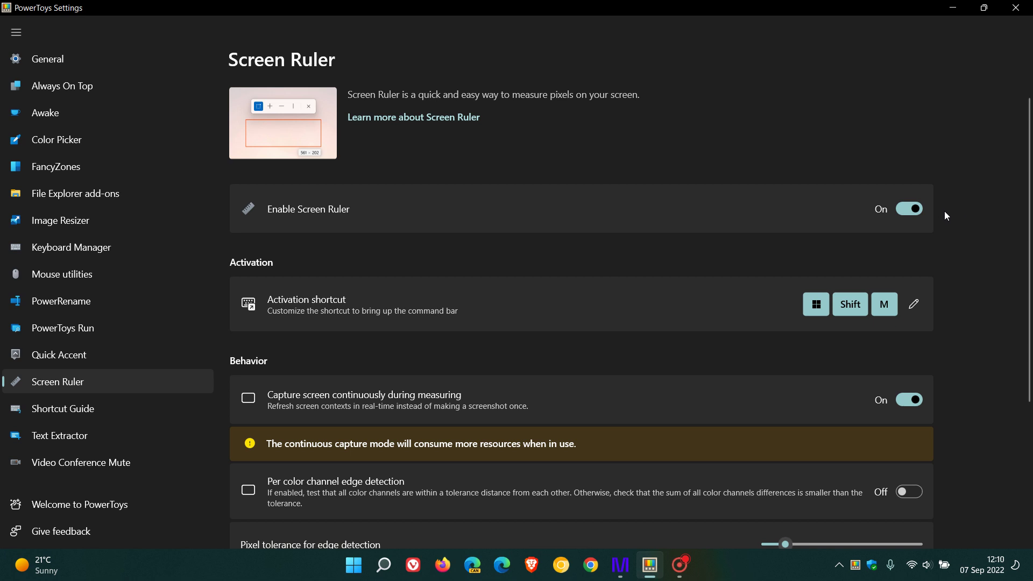
pyautogui.scroll(-2, 979, 259)
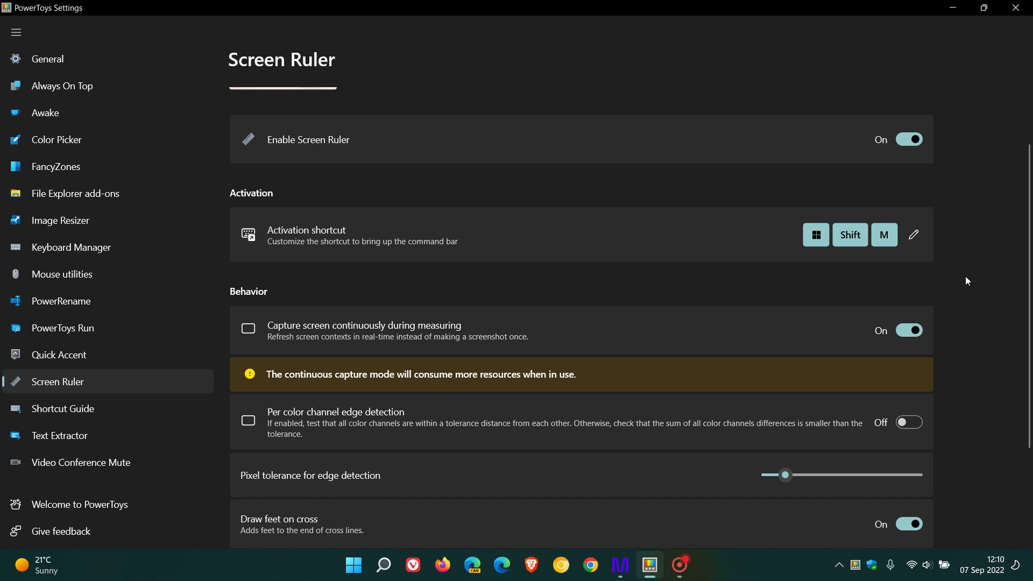
pyautogui.scroll(-3, 973, 278)
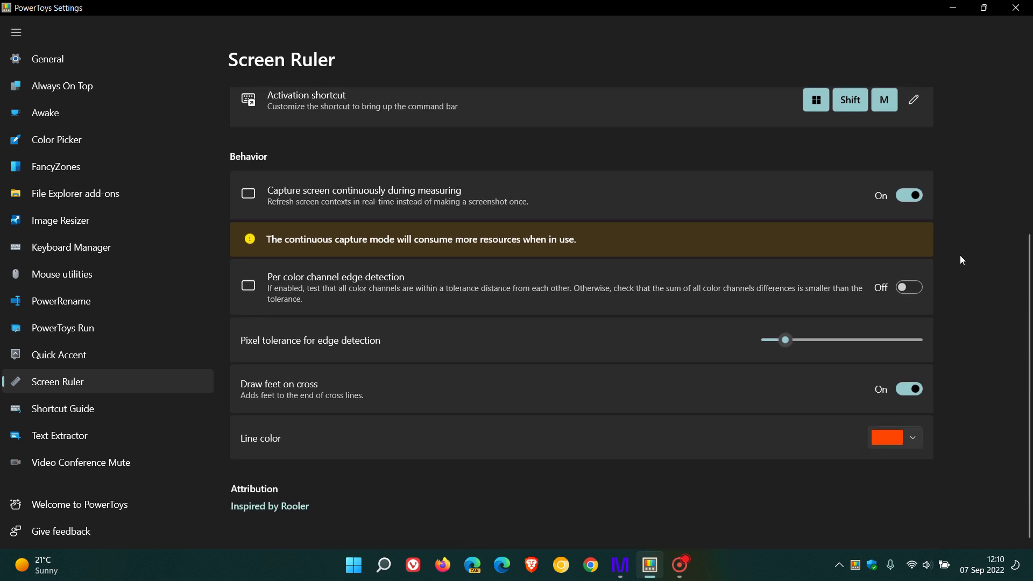
pyautogui.scroll(4, 971, 354)
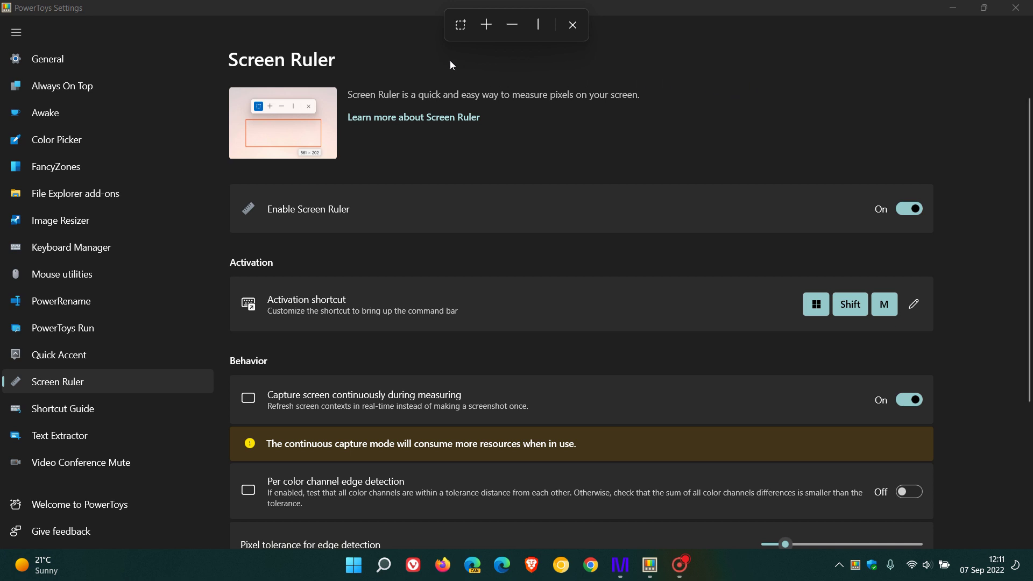
# Measure the description text in Bounds mode (about 568 × 107 pixels), then close the ruler
pyautogui.click(459, 29)
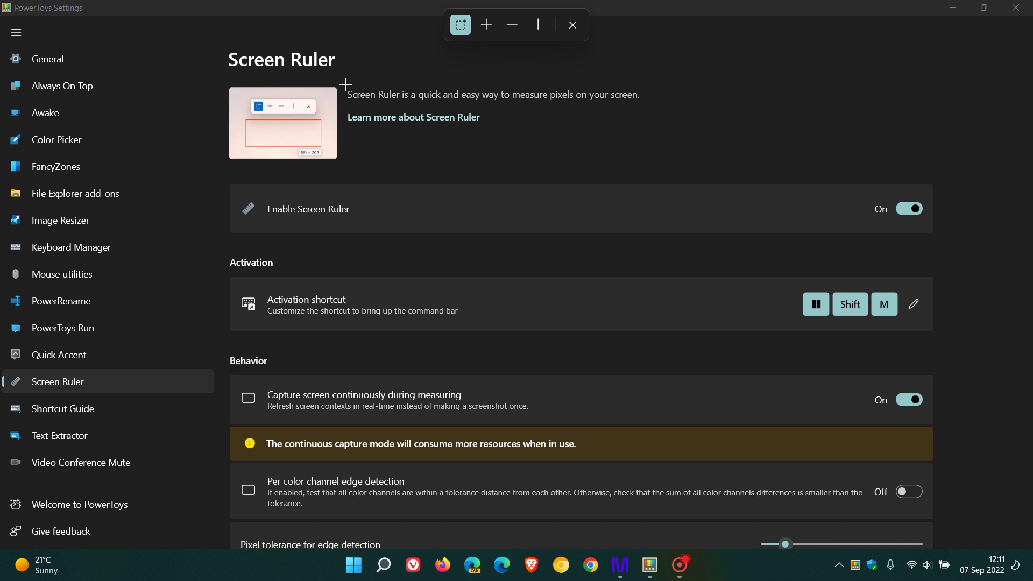
pyautogui.moveTo(345, 79); pyautogui.dragTo(651, 138)
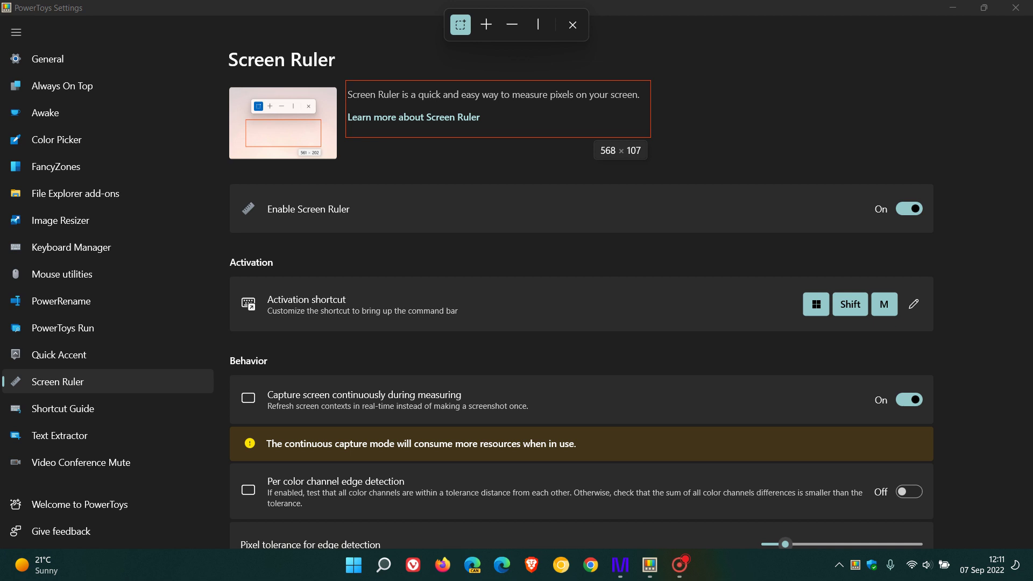
pyautogui.moveTo(651, 137); pyautogui.dragTo(650, 137)
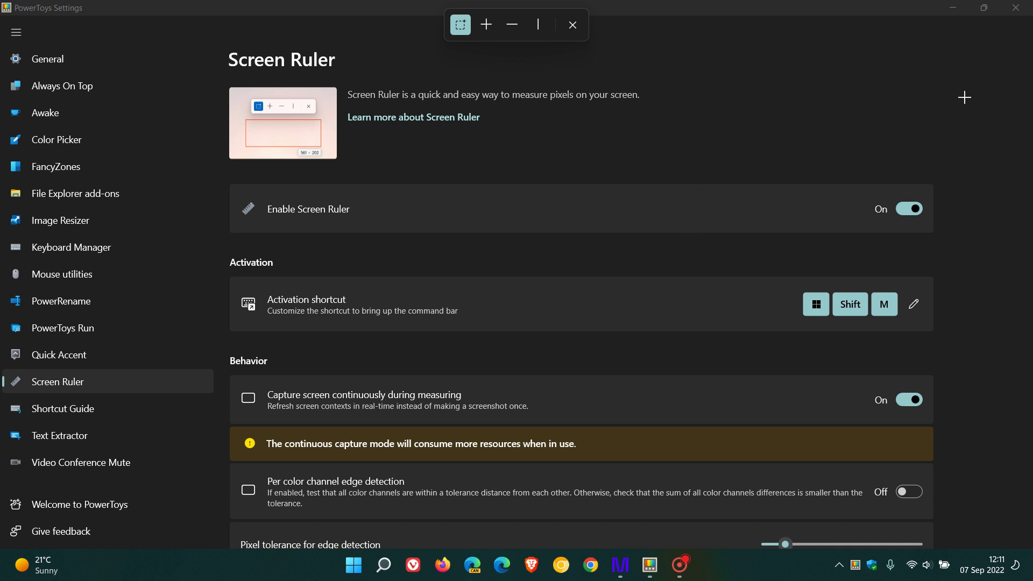
pyautogui.click(576, 31)
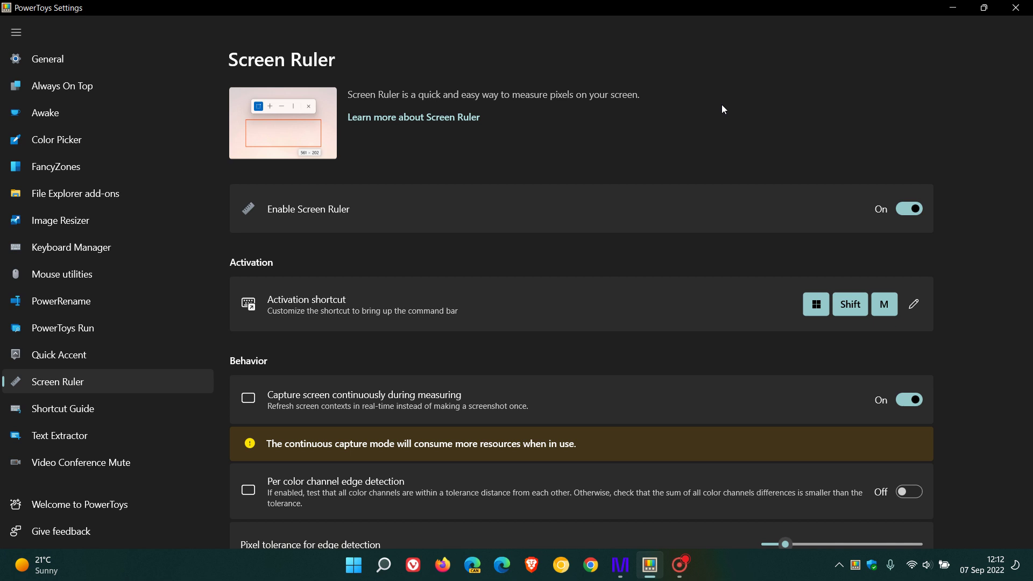
# Show the Quick Accent page and scroll down to Attribution and back up
pyautogui.click(102, 358)
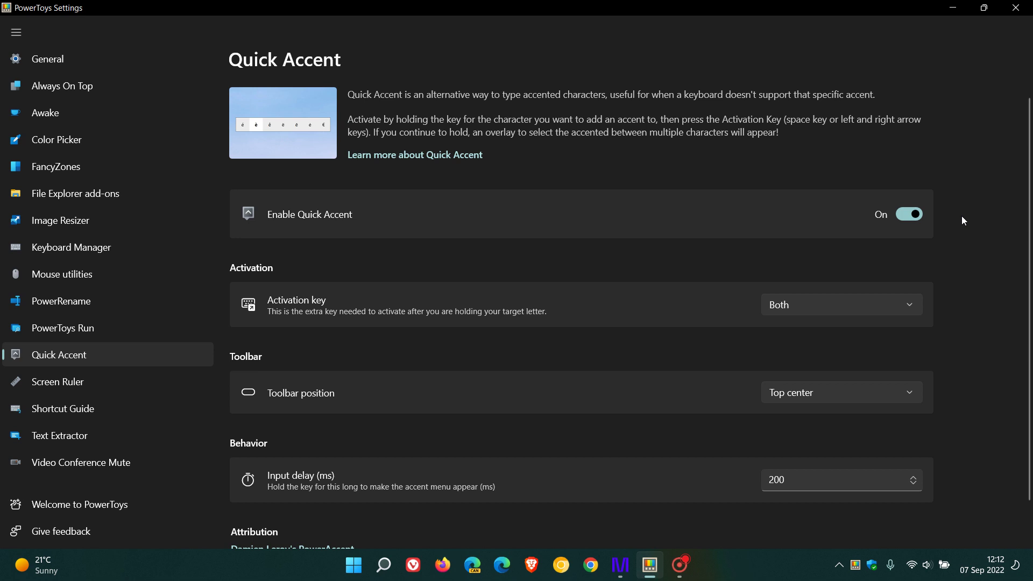
pyautogui.scroll(-2, 971, 253)
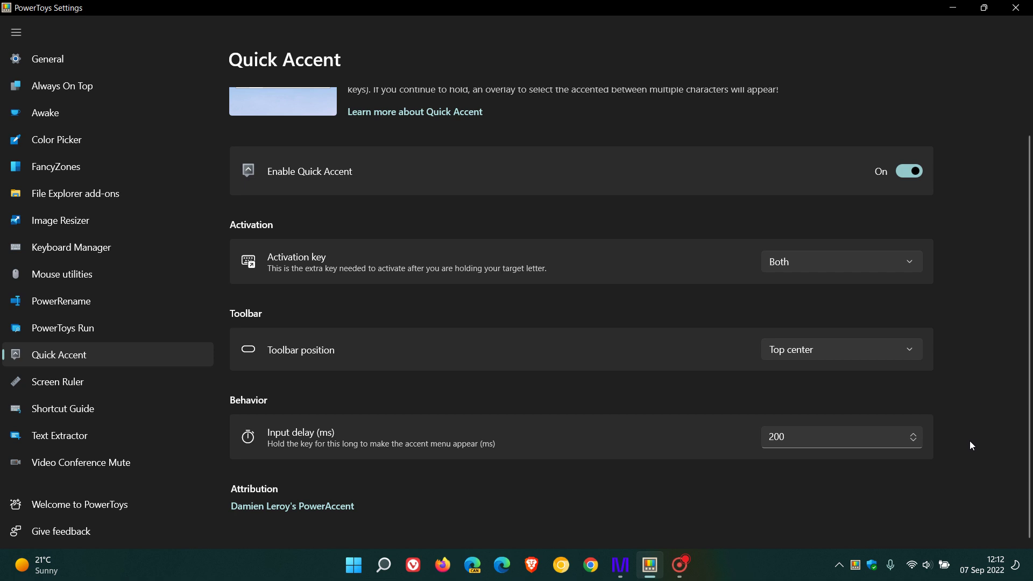
pyautogui.scroll(2, 964, 409)
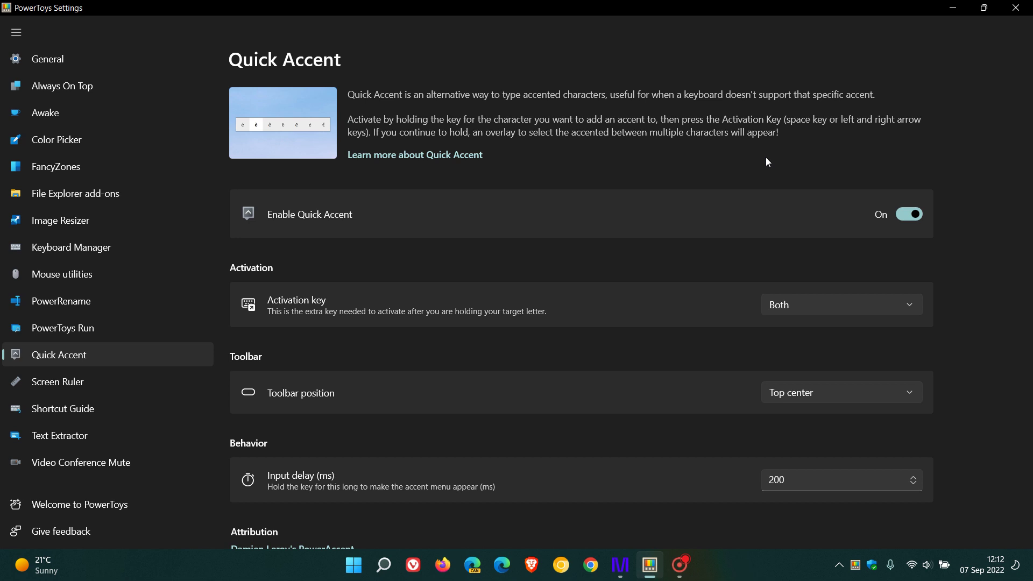
pyautogui.hotkey('a', 'space')
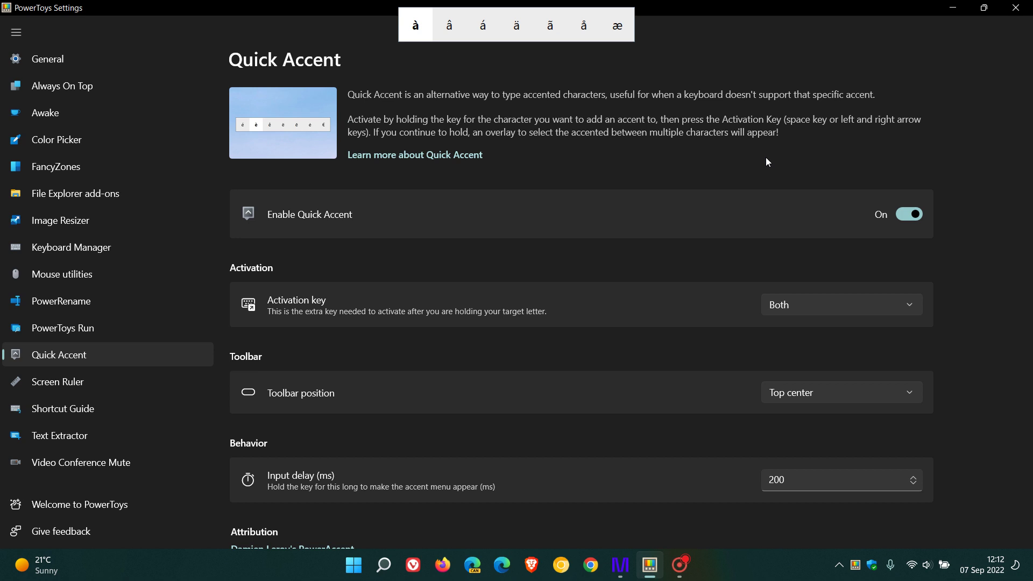
pyautogui.press('space')
pyautogui.press('space')
pyautogui.press('space')
pyautogui.press('space')
pyautogui.press('space')
pyautogui.press('space')
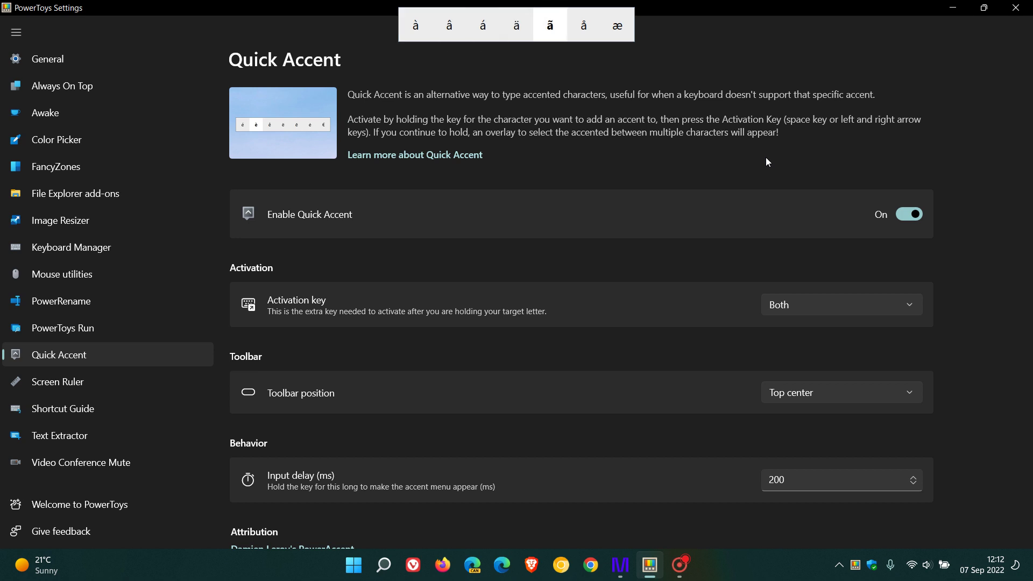
pyautogui.press('Left')
pyautogui.press('Left')
pyautogui.press('Left')
pyautogui.press('Left')
pyautogui.press('Left')
pyautogui.press('Left')
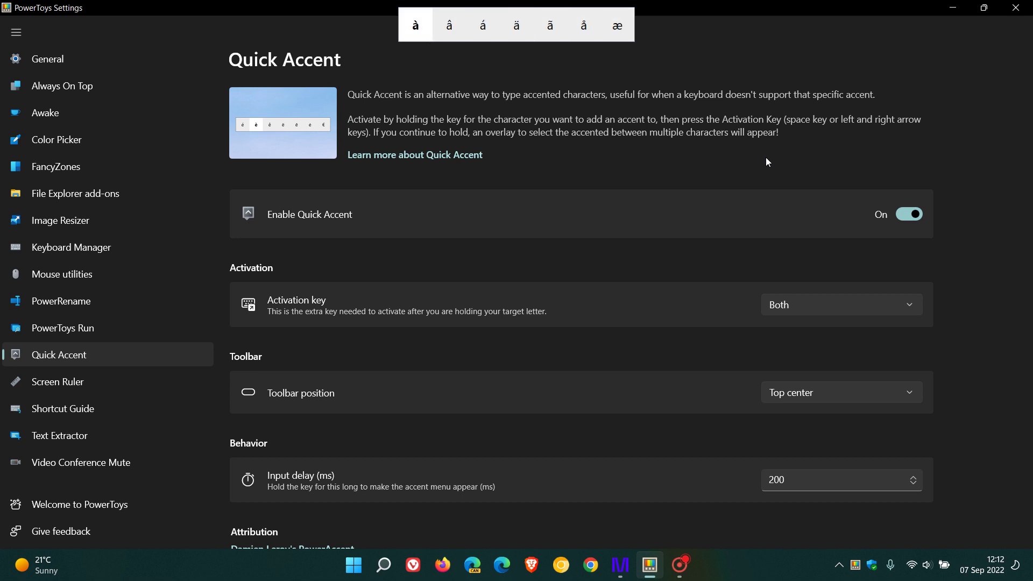
pyautogui.press('a')
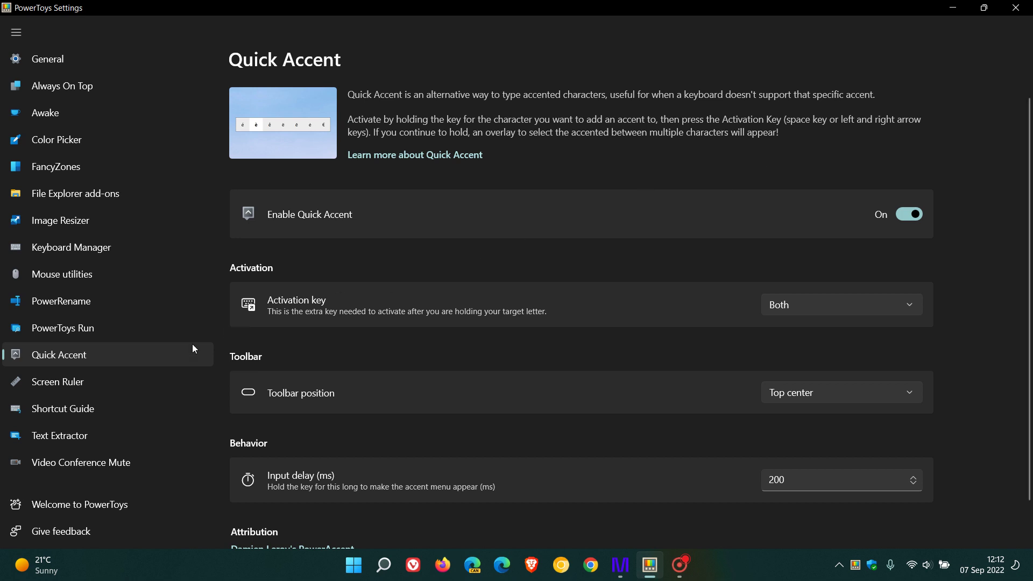
# Show Text Extractor settings, then capture the description area's text with Win+Shift+T
pyautogui.click(94, 439)
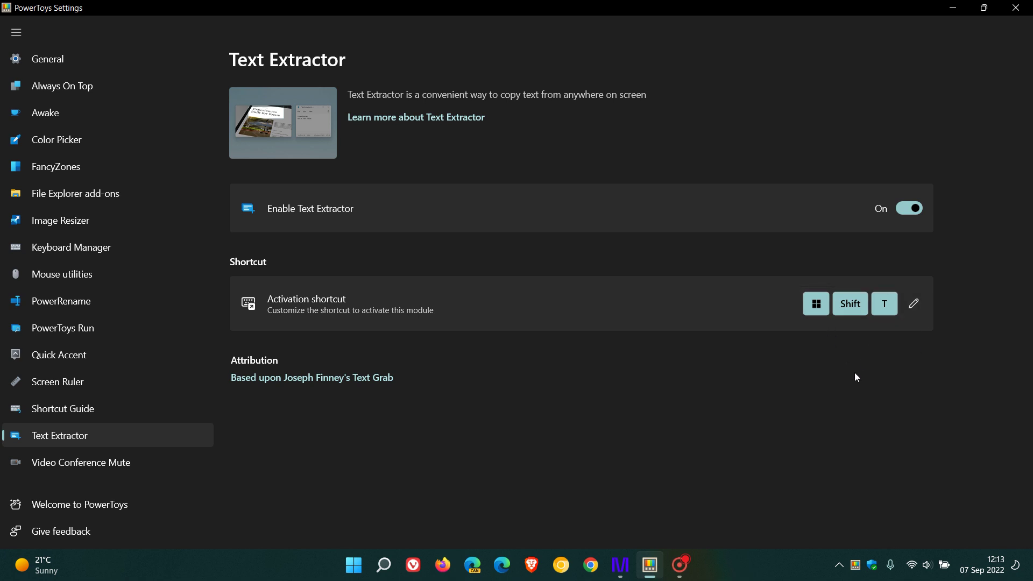
pyautogui.press('super+shift+t')
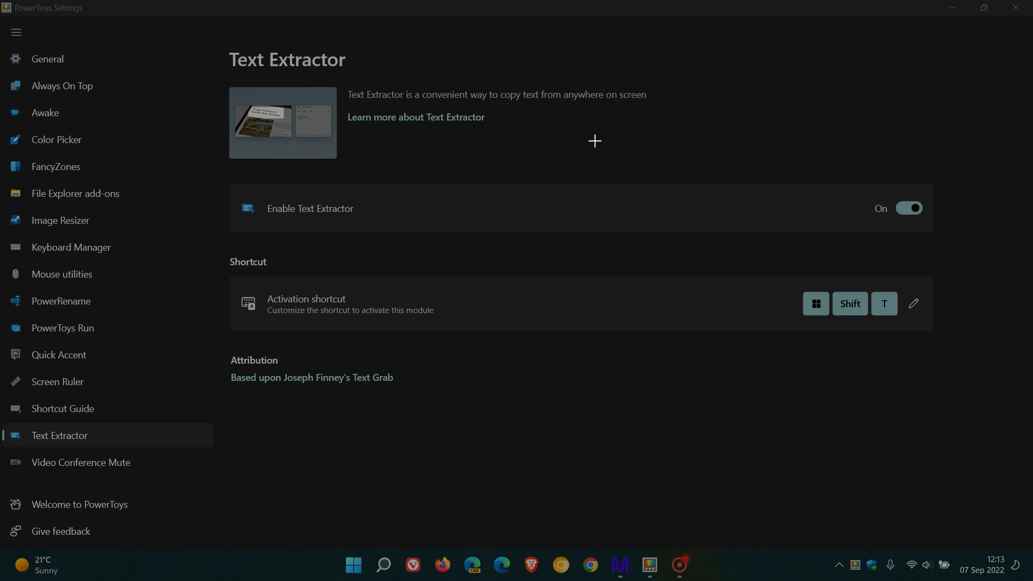
pyautogui.moveTo(344, 85); pyautogui.dragTo(655, 137)
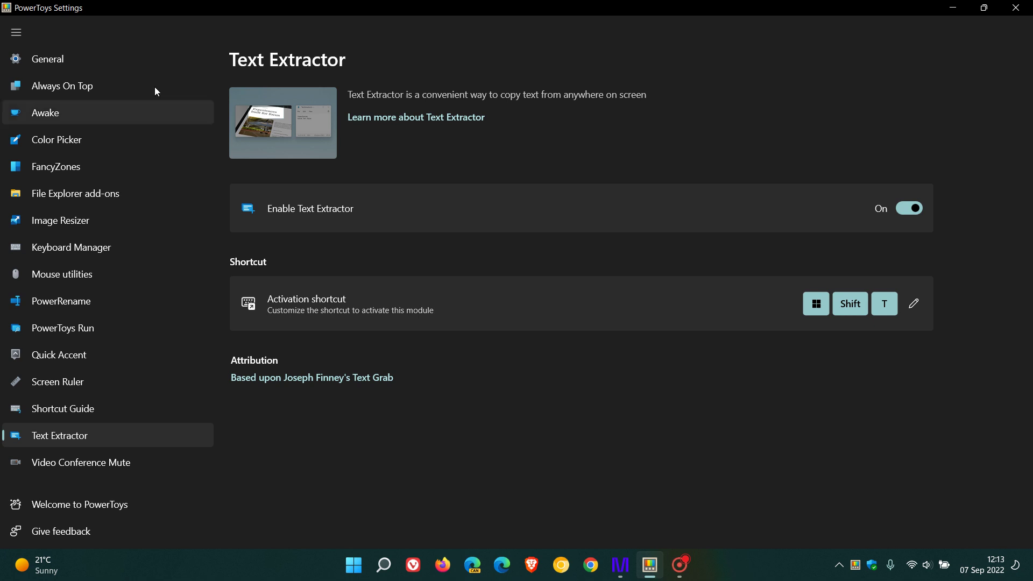
# Go back to the General page showing version v0.62.0
pyautogui.click(98, 57)
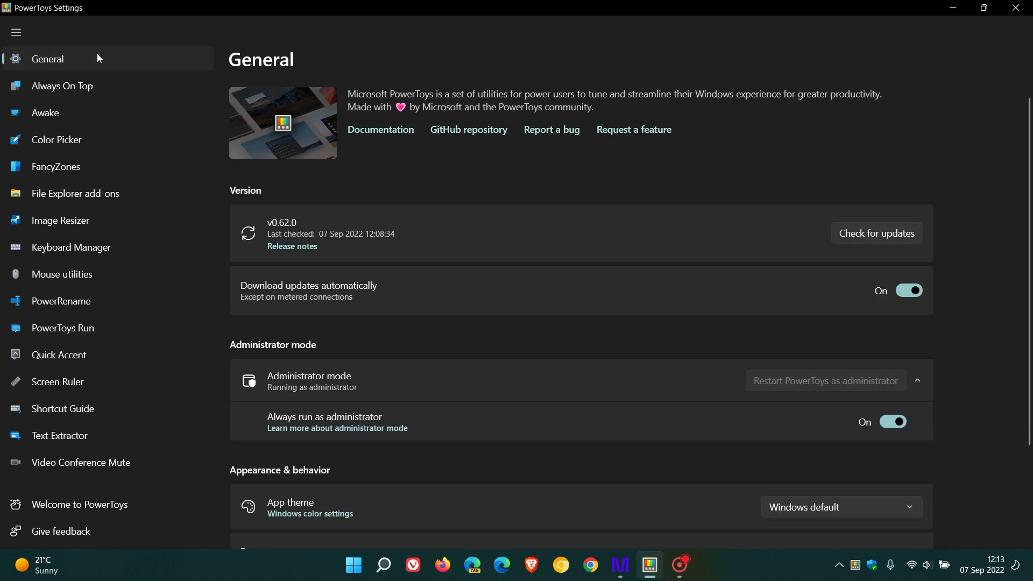